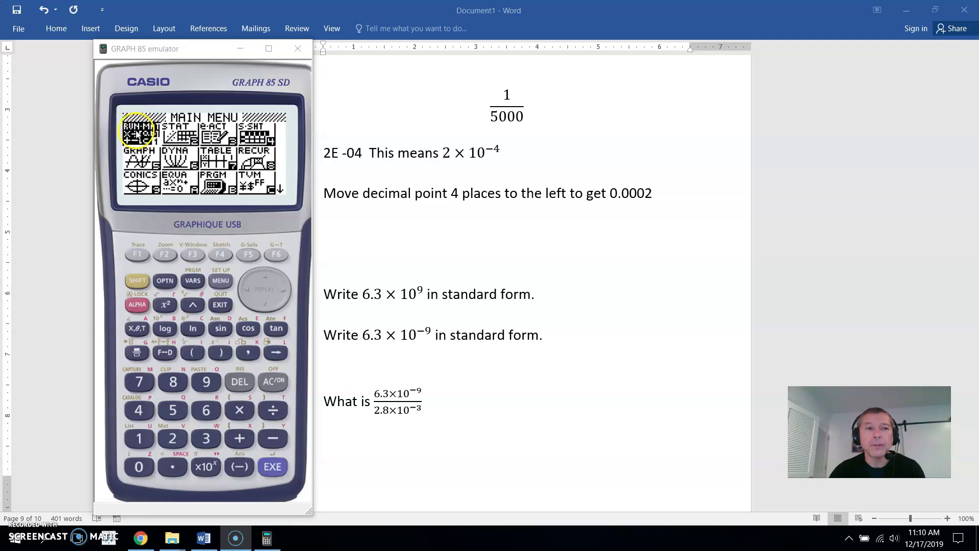
Step: Calculate 1/5000 in RUN-MAT, convert it to the decimal 2E-04, then return to Word
{"action": "left_click", "coordinate": [274, 467]}
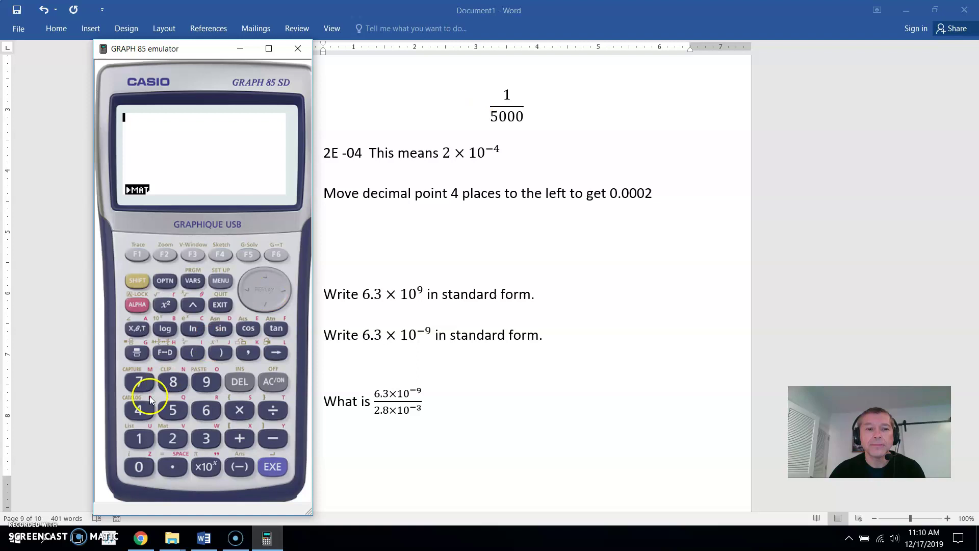
{"action": "left_click", "coordinate": [141, 437]}
{"action": "left_click", "coordinate": [134, 352]}
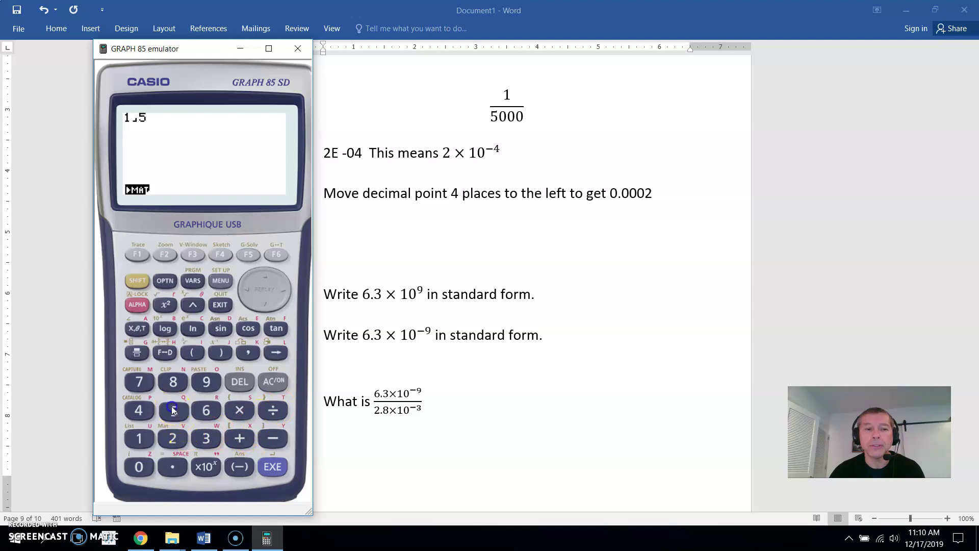
{"action": "left_click", "coordinate": [139, 467]}
{"action": "left_click", "coordinate": [139, 467]}
{"action": "left_click", "coordinate": [139, 467]}
{"action": "left_click", "coordinate": [270, 468]}
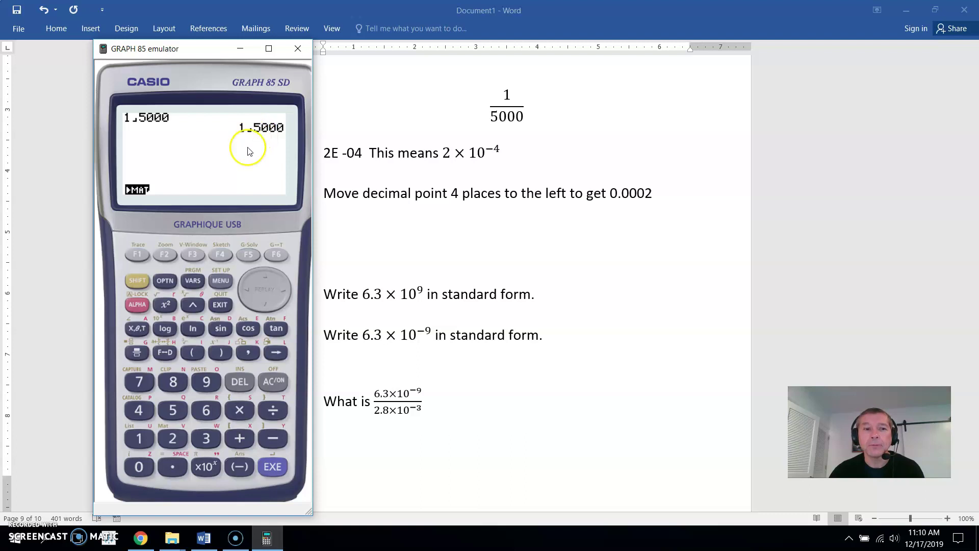
{"action": "left_click", "coordinate": [166, 353]}
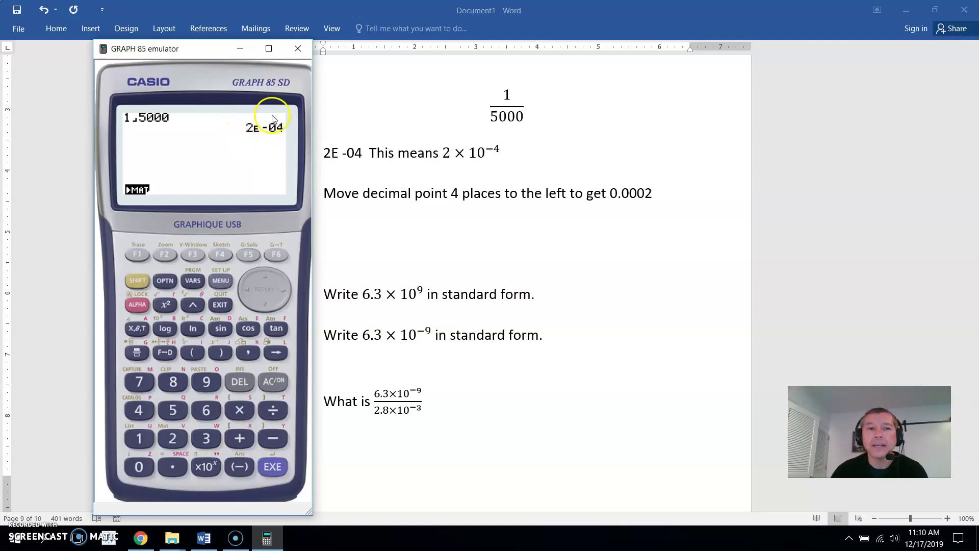
{"action": "left_click", "coordinate": [384, 157]}
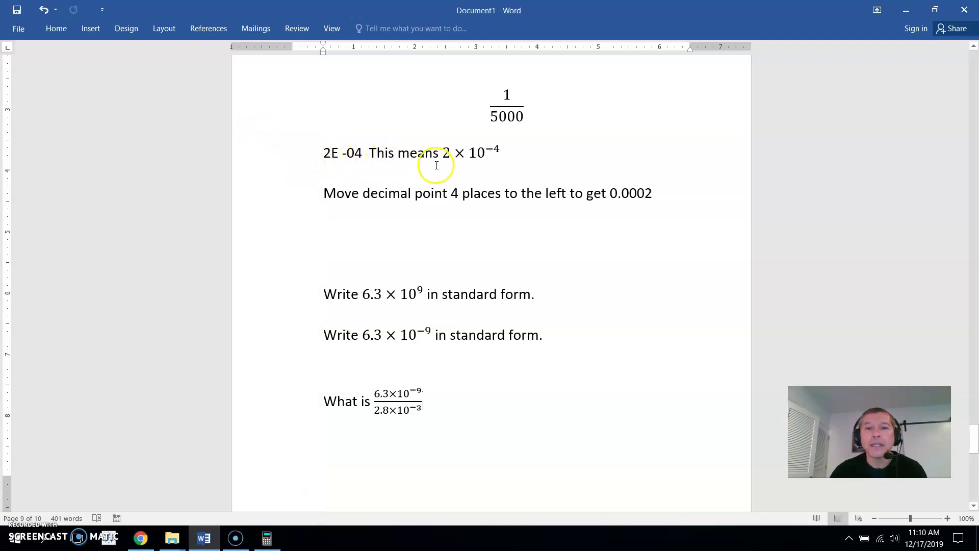
{"action": "left_click", "coordinate": [497, 161]}
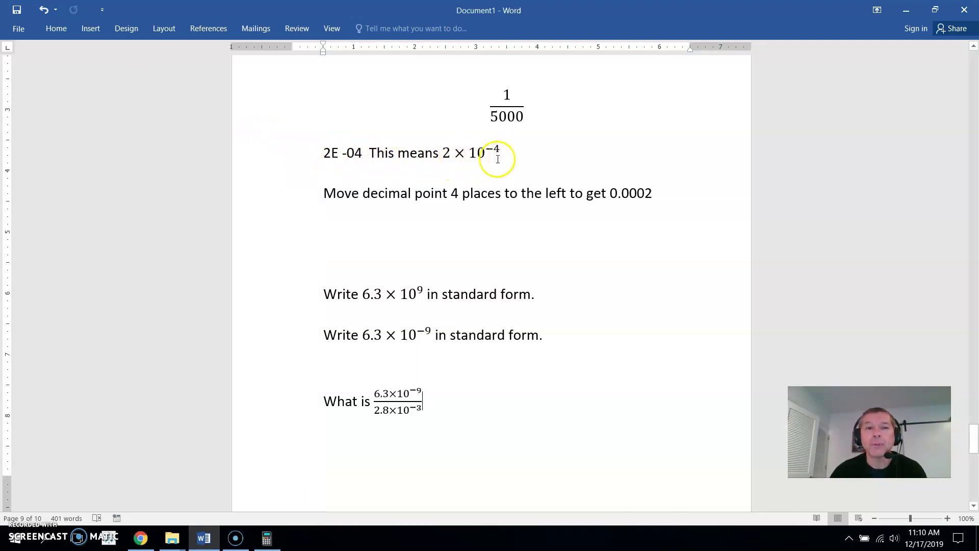
{"action": "left_click", "coordinate": [338, 153]}
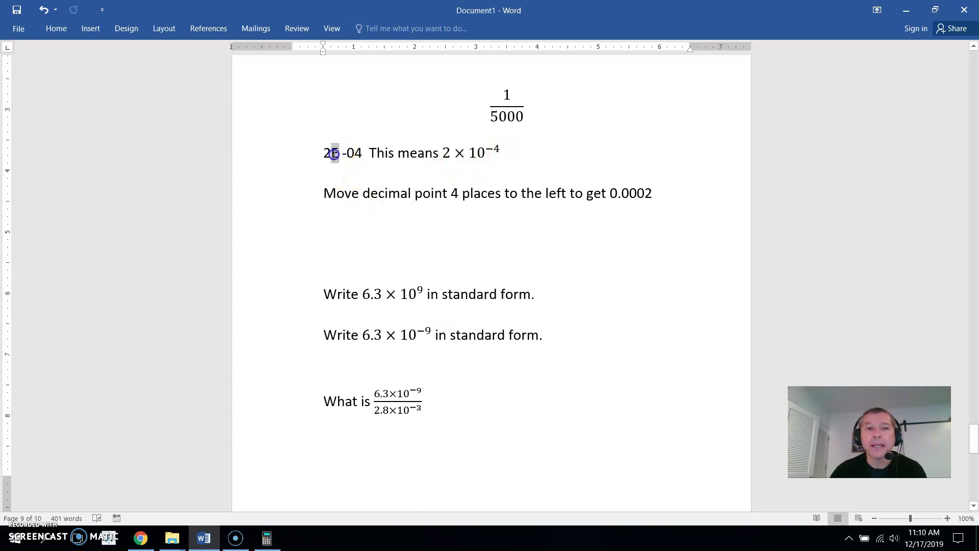
{"action": "left_click_drag", "start_coordinate": [334, 154], "coordinate": [332, 154]}
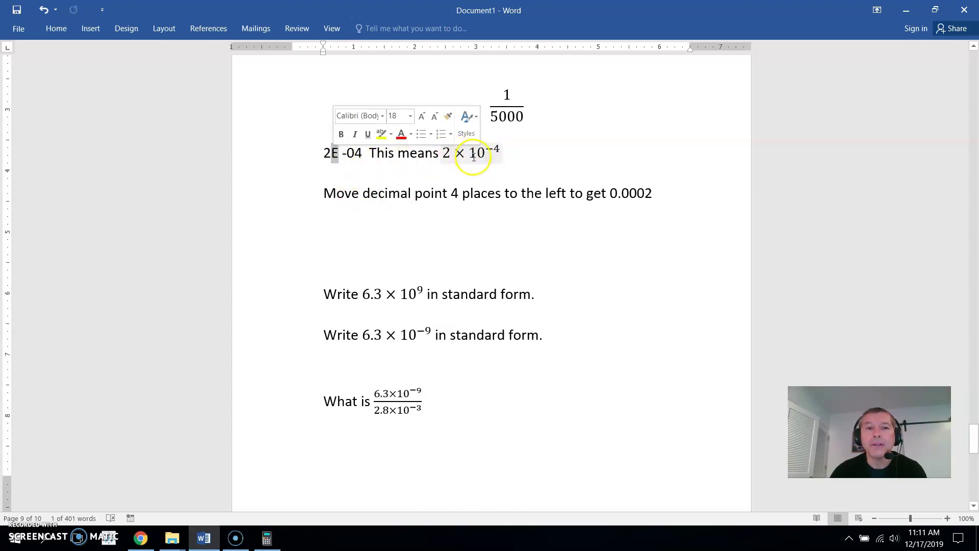
{"action": "left_click", "coordinate": [355, 156]}
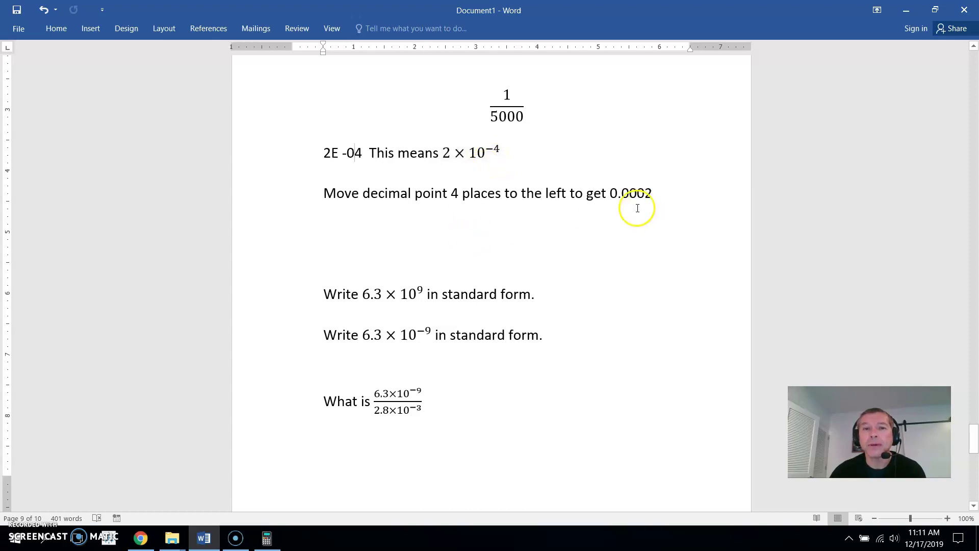
Step: Add a decimal point after the 2 in the 2 × 10⁻⁴ equation so it reads 2.× 10⁻⁴
{"action": "left_click", "coordinate": [495, 148]}
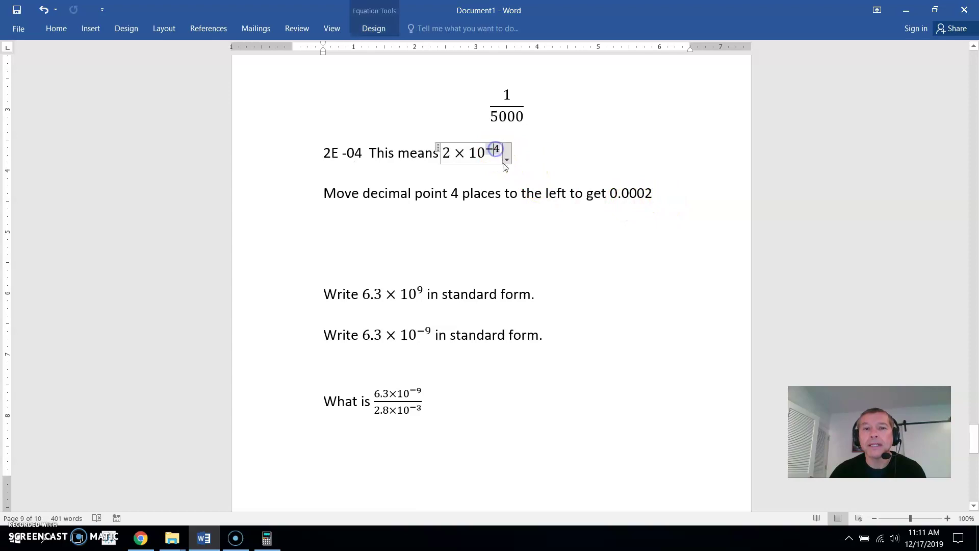
{"action": "left_click", "coordinate": [451, 152]}
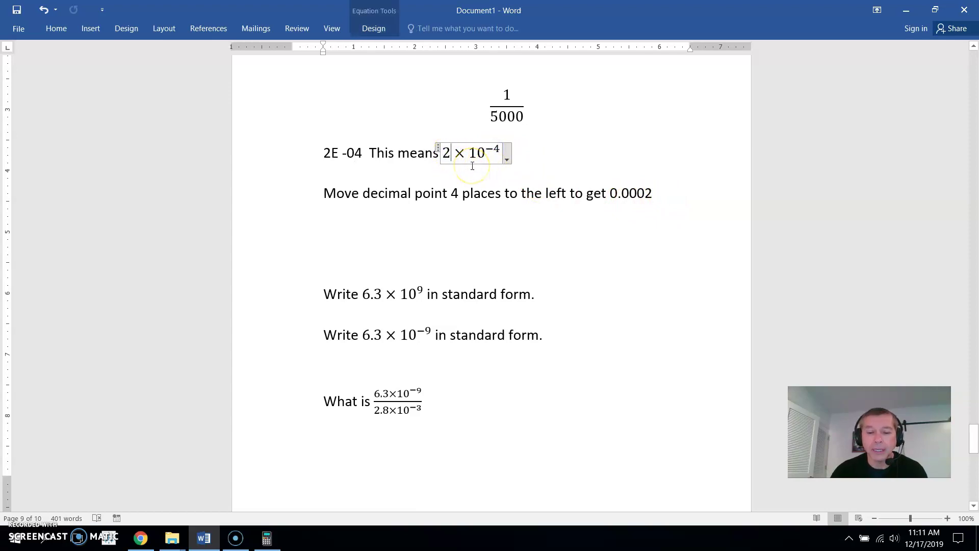
{"action": "type", "text": "."}
{"action": "left_click", "coordinate": [506, 224]}
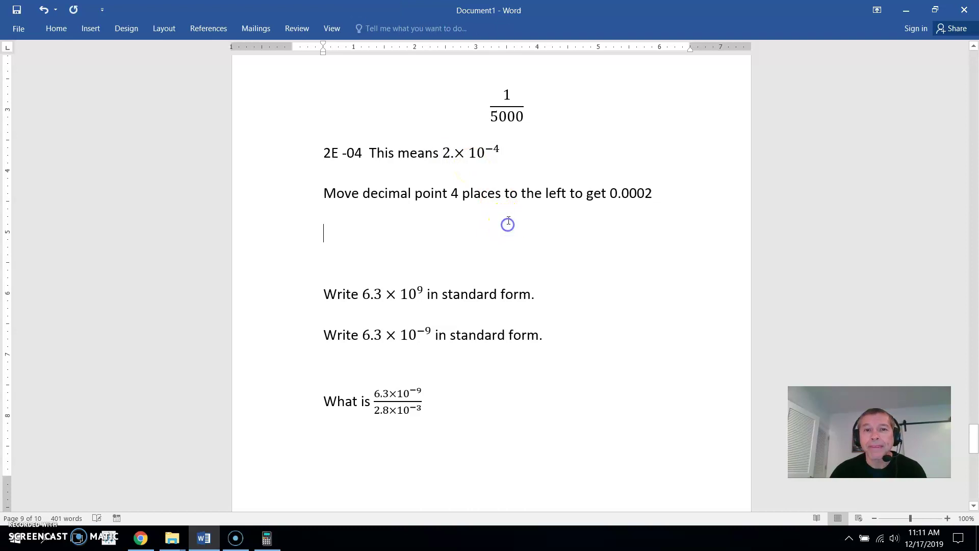
{"action": "key", "text": "ctrl+z"}
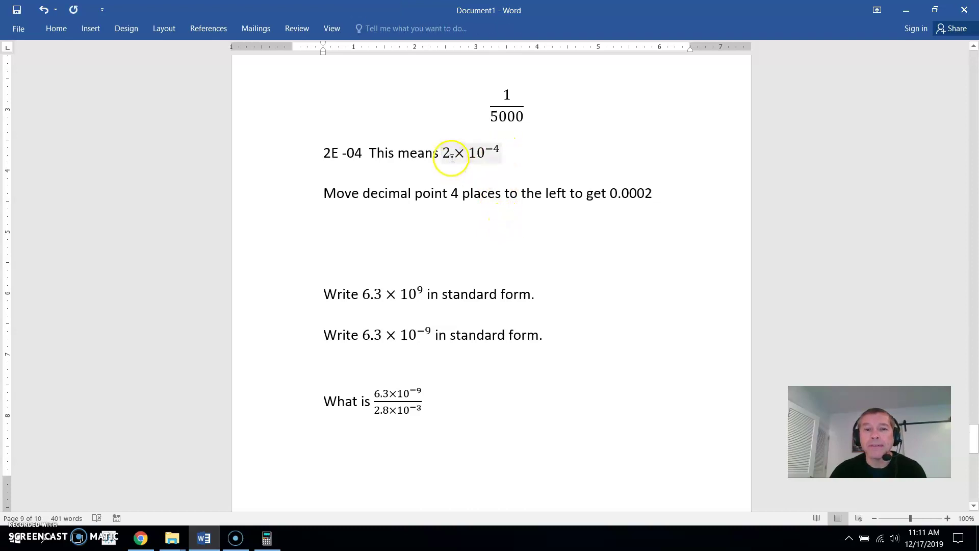
{"action": "key", "text": "ctrl+y"}
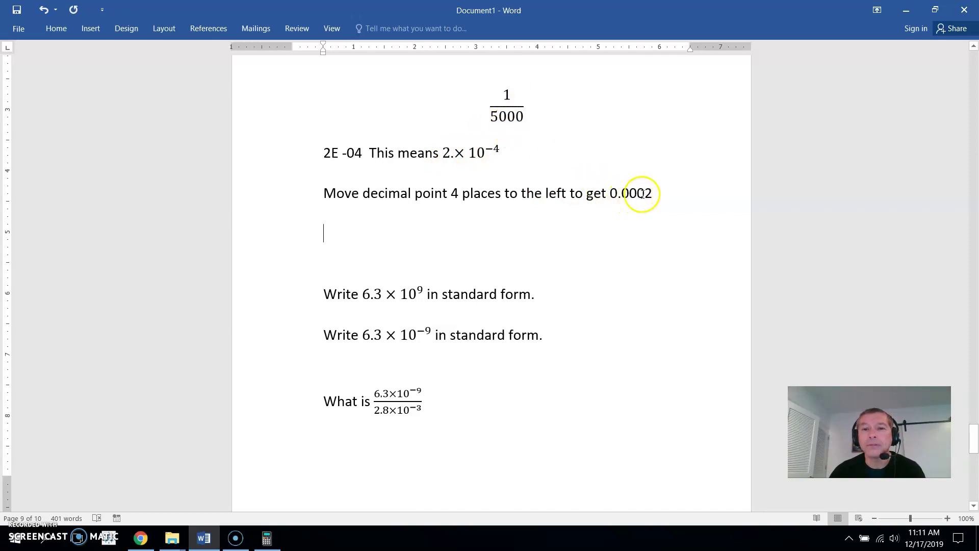
Step: Insert empty lines after the 0.0002 line, moving the standard-form questions down
{"action": "left_click", "coordinate": [683, 199]}
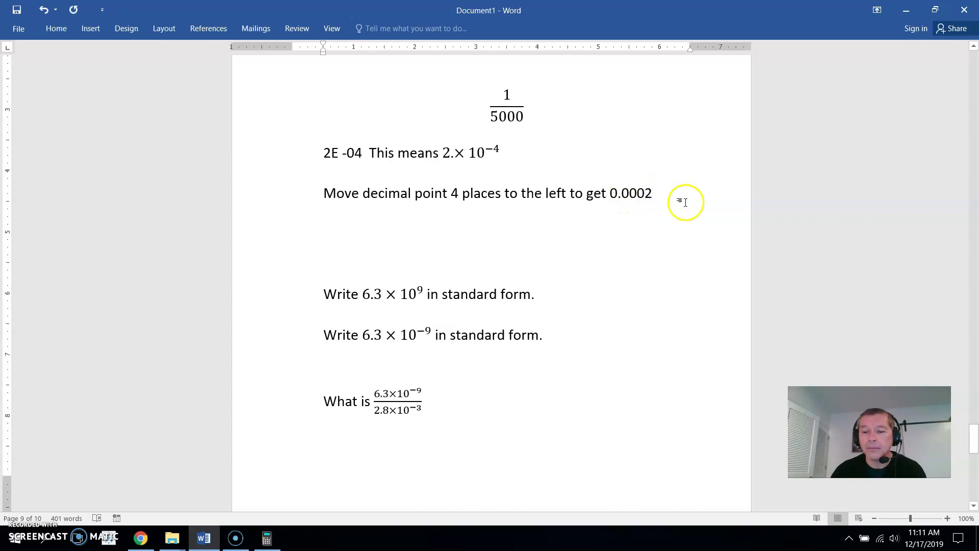
{"action": "key", "text": "Return"}
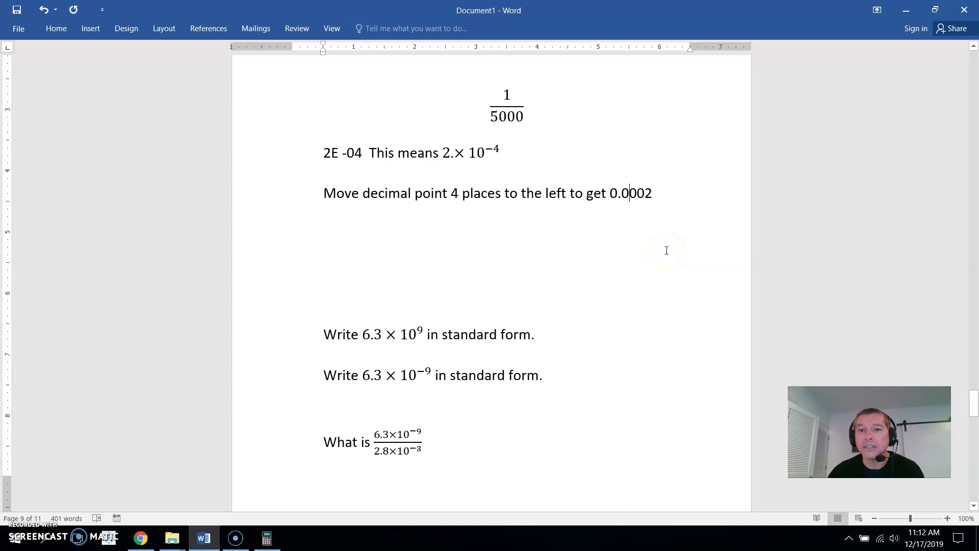
{"action": "key", "text": "Right"}
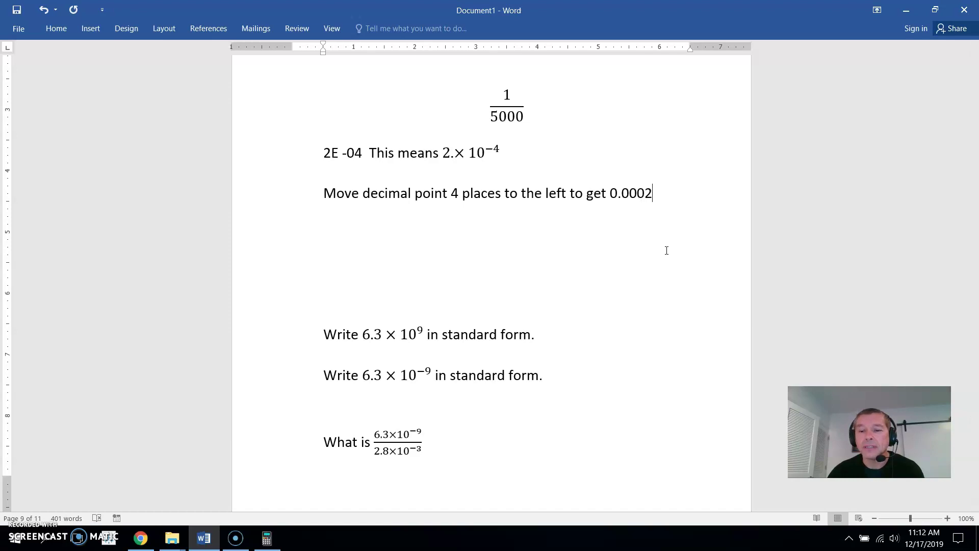
{"action": "key", "text": "Return"}
{"action": "key", "text": "Return"}
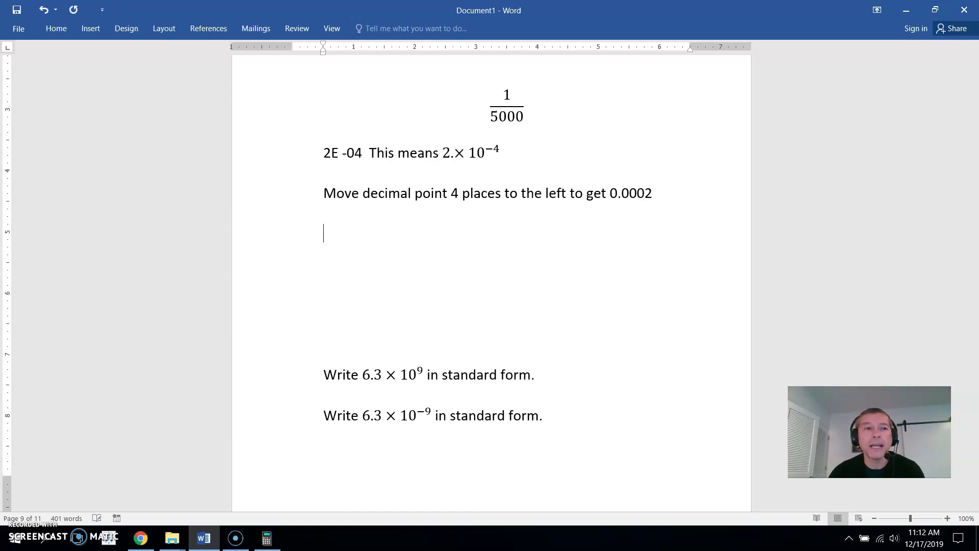
Step: Insert a stacked-fraction equation with numerator 2 and denominator 10,000 under 0.0002
{"action": "left_click", "coordinate": [89, 29]}
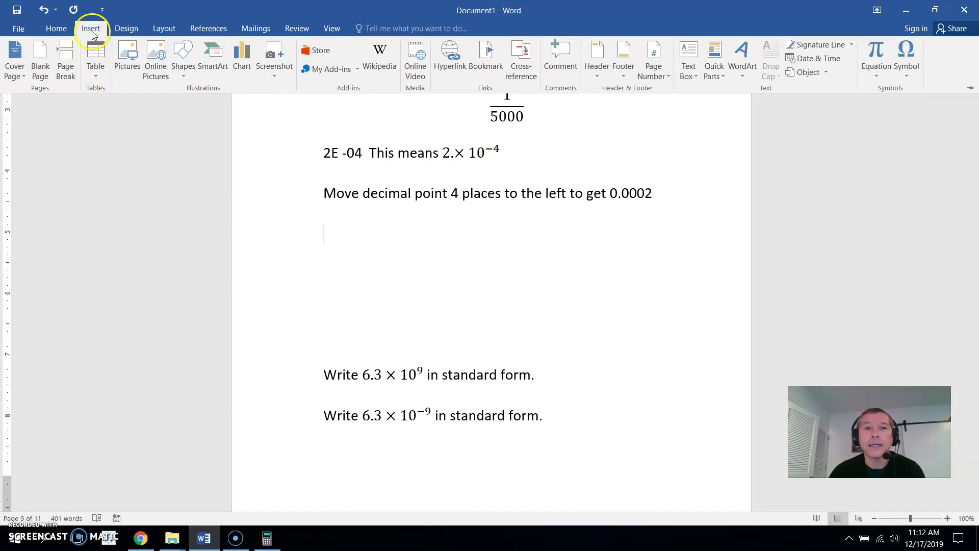
{"action": "left_click", "coordinate": [875, 51]}
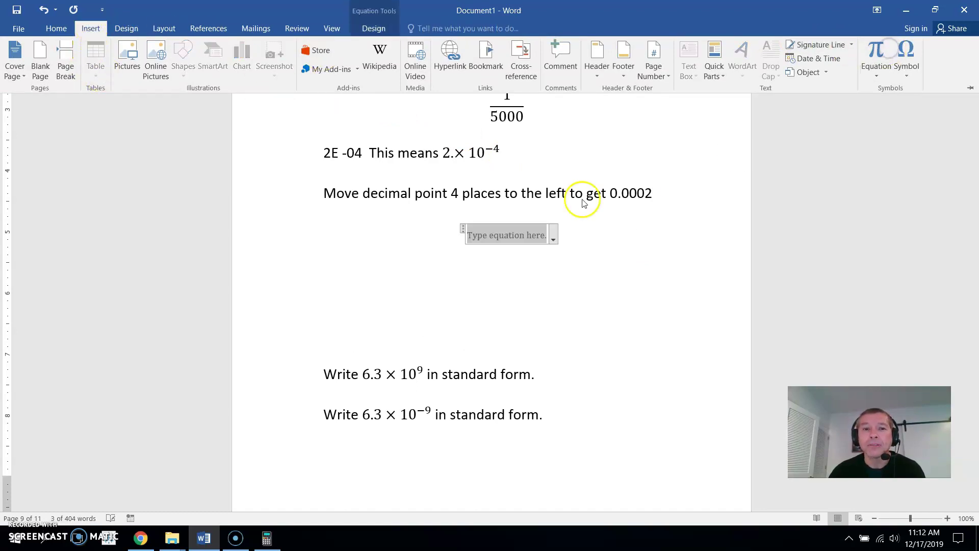
{"action": "left_click", "coordinate": [374, 28]}
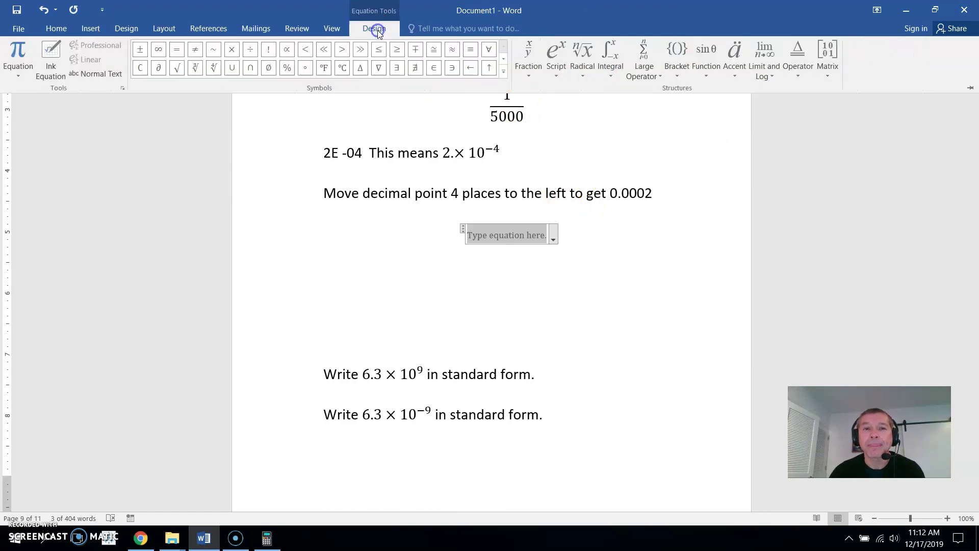
{"action": "left_click", "coordinate": [530, 52]}
{"action": "left_click", "coordinate": [521, 127]}
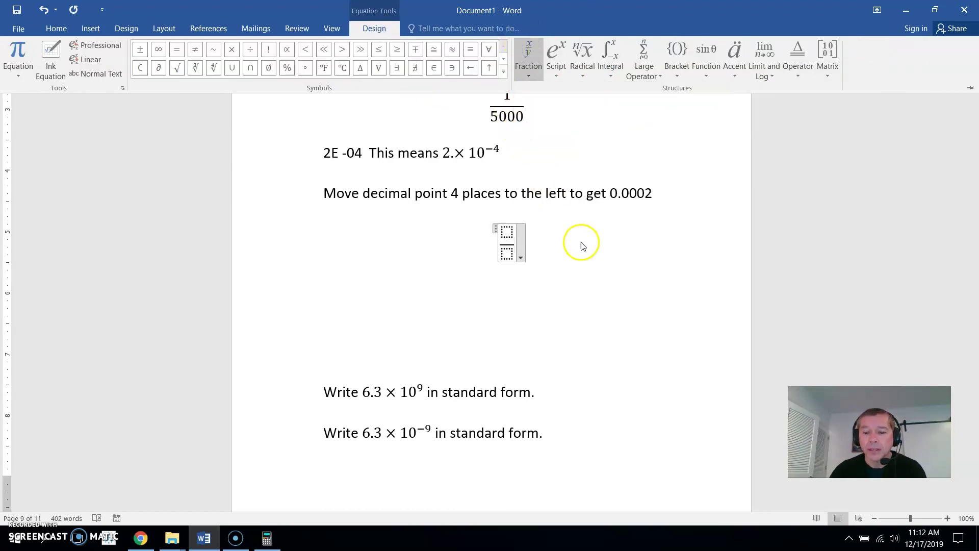
{"action": "left_click", "coordinate": [514, 232]}
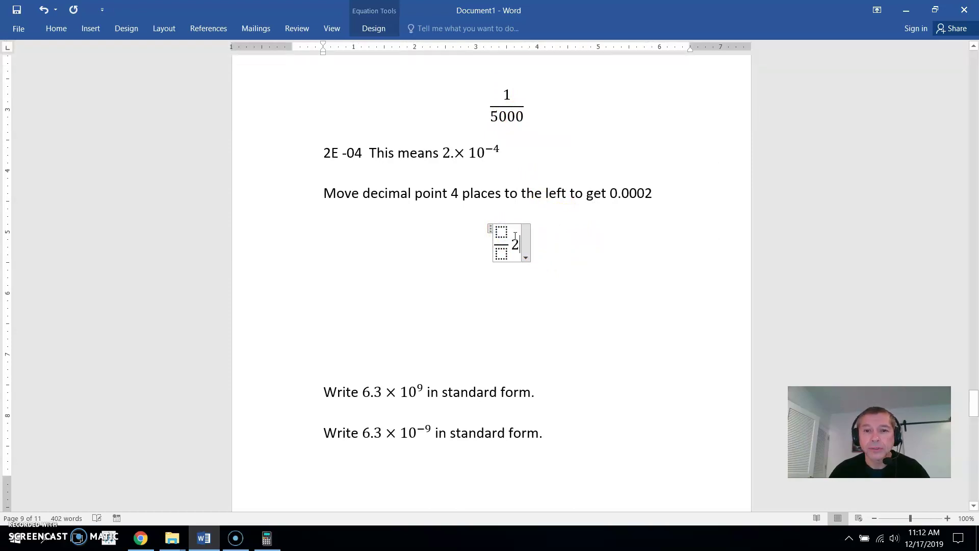
{"action": "type", "text": "2"}
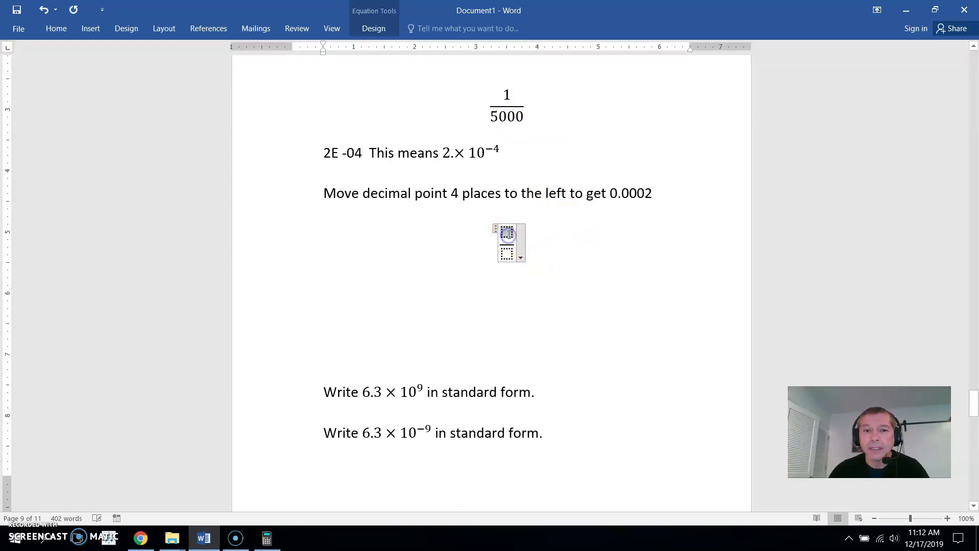
{"action": "left_click", "coordinate": [510, 254]}
{"action": "type", "text": "10"}
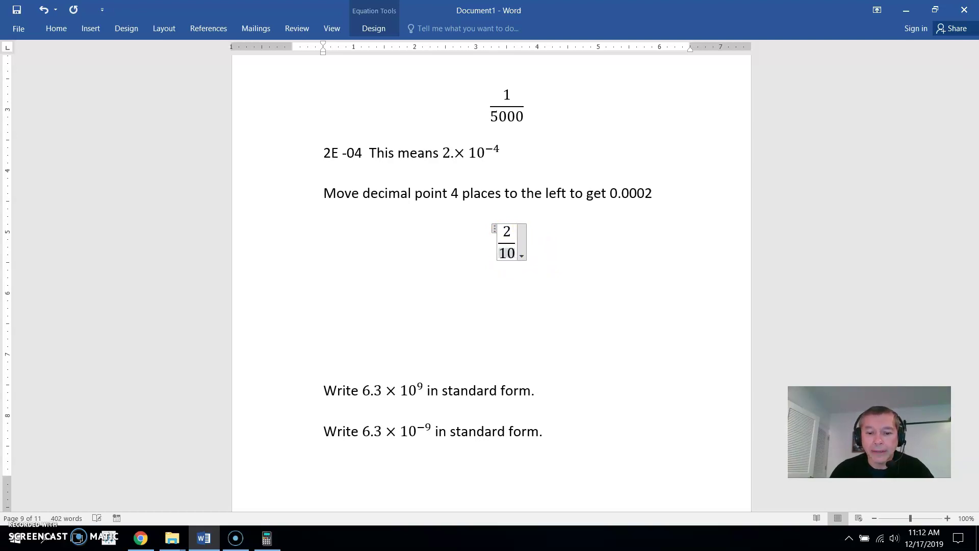
{"action": "type", "text": ",000"}
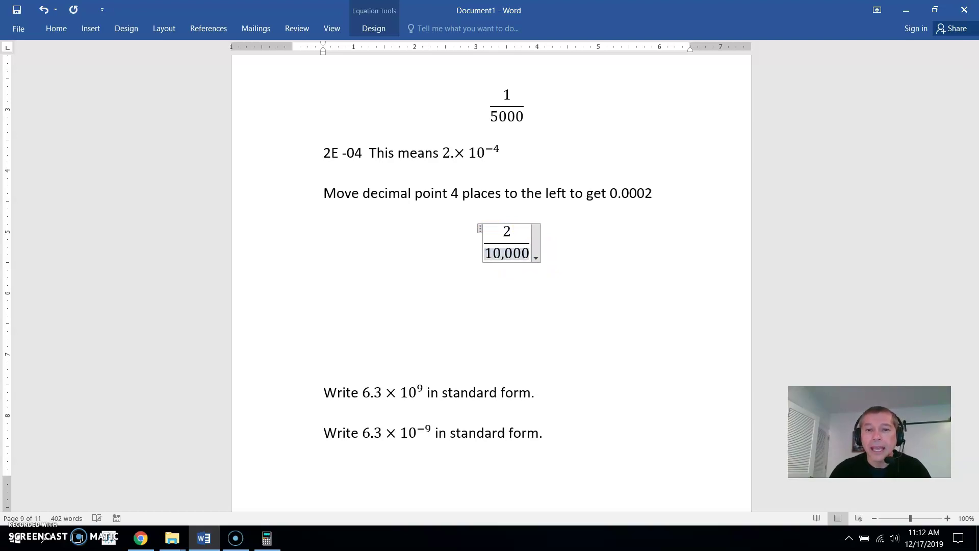
{"action": "left_click", "coordinate": [561, 240]}
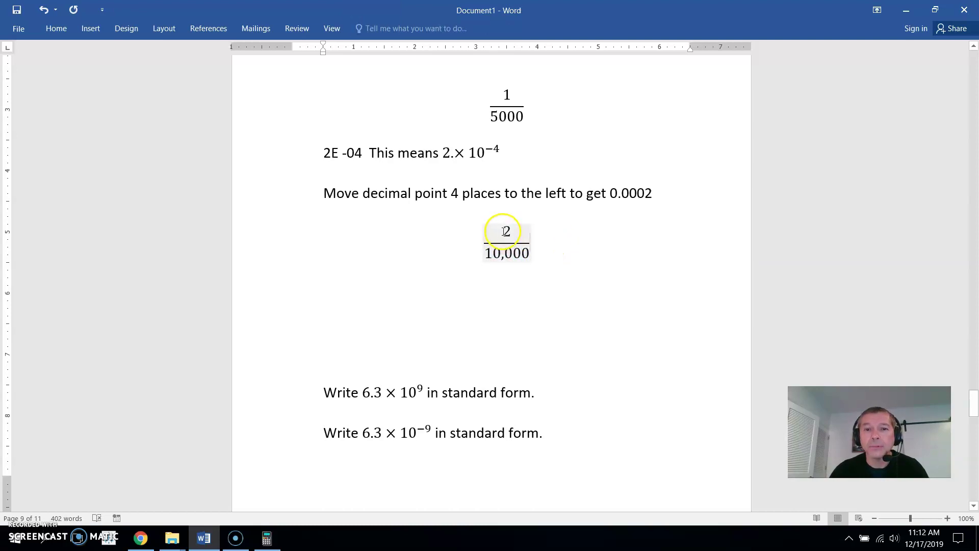